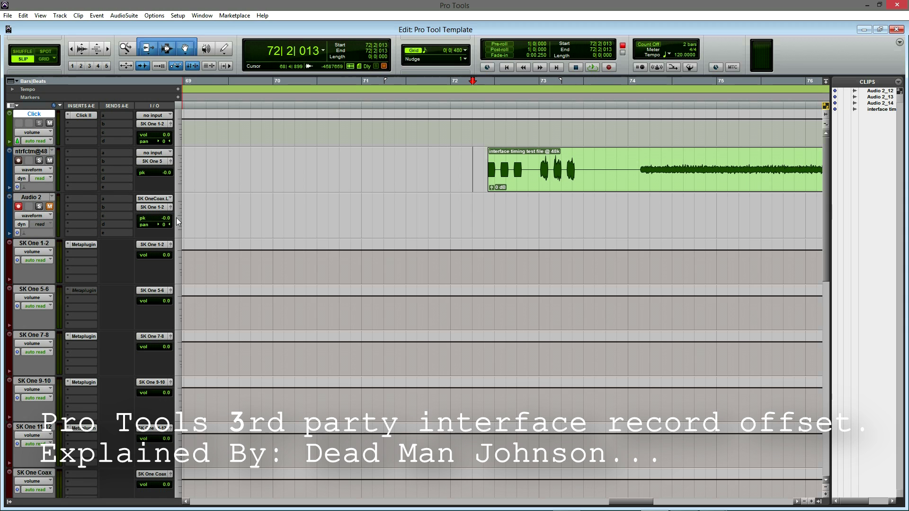
Record a short loopback take on Audio 2, starting just before the interface timing test clip
left_click(471, 207)
key("ctrl+bracketright")
key("ctrl+bracketright")
key("ctrl+bracketright")
key("ctrl+bracketleft")
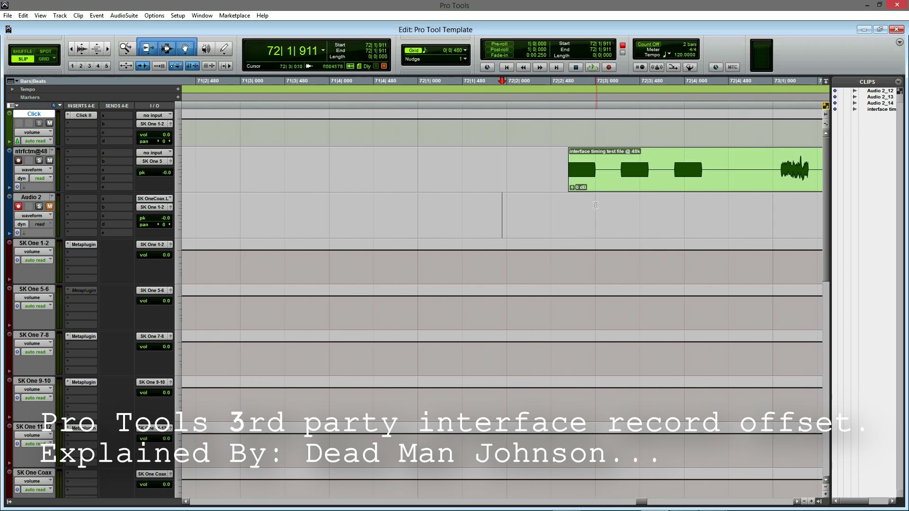
left_click(558, 209)
key("ctrl+space")
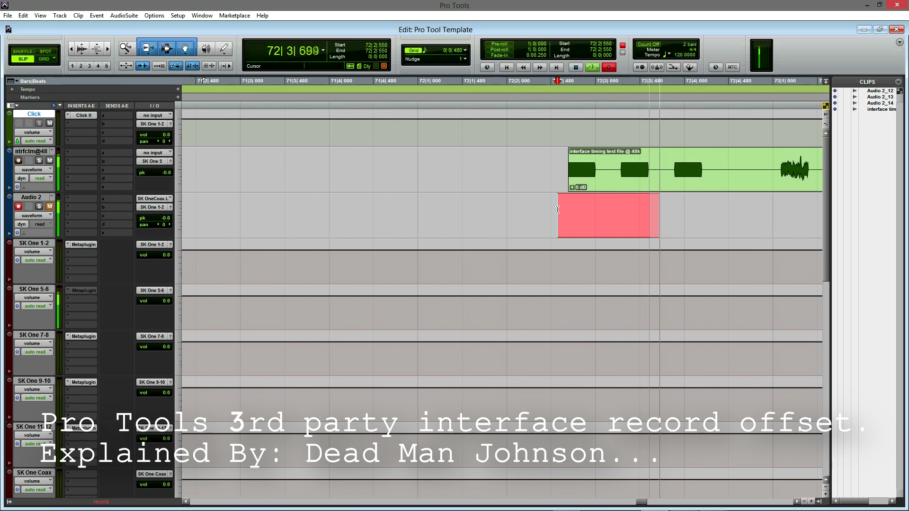
key("space")
Select the gap between the second tone's onset in the timing test clip and its onset in the Audio 2 recording
left_click(625, 201)
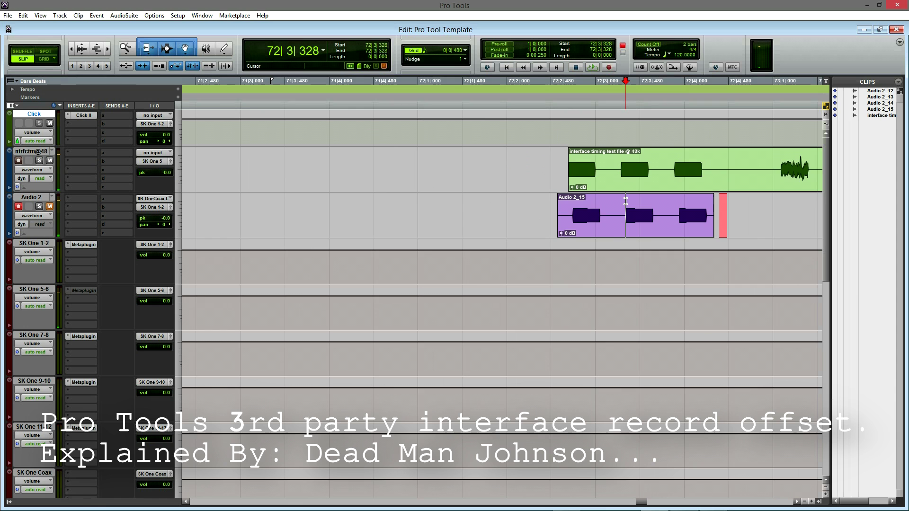
key("ctrl+bracketright")
key("ctrl+bracketright")
key("ctrl+bracketright")
key("ctrl+bracketright")
key("ctrl+bracketright")
key("ctrl+bracketright")
key("ctrl+bracketleft")
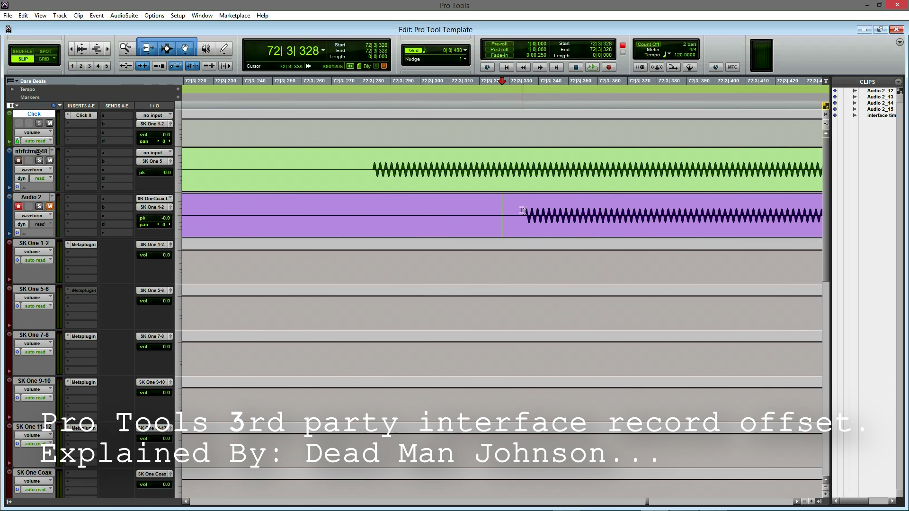
left_click(519, 207)
key("ctrl+bracketright")
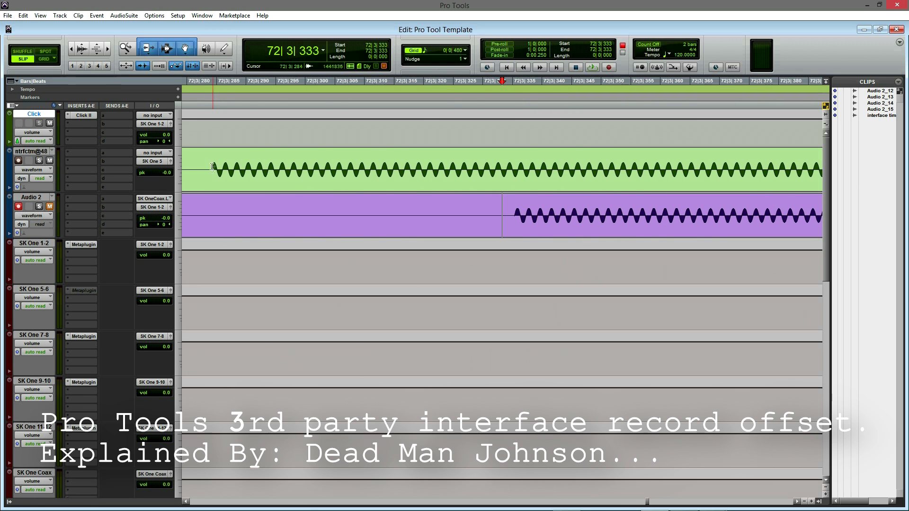
left_click_drag(211, 166, 514, 227)
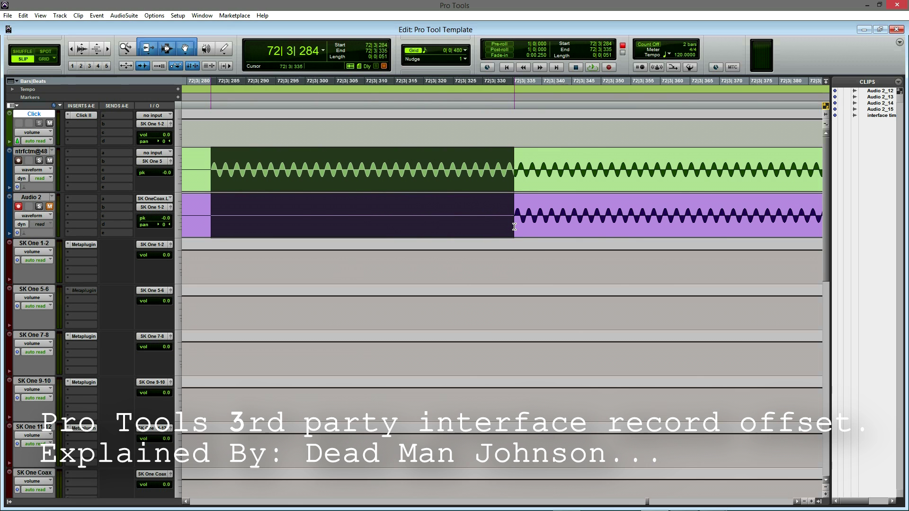
Switch the main counter to Samples and then to Min:Secs to read the selected offset's length in both units
left_click(324, 52)
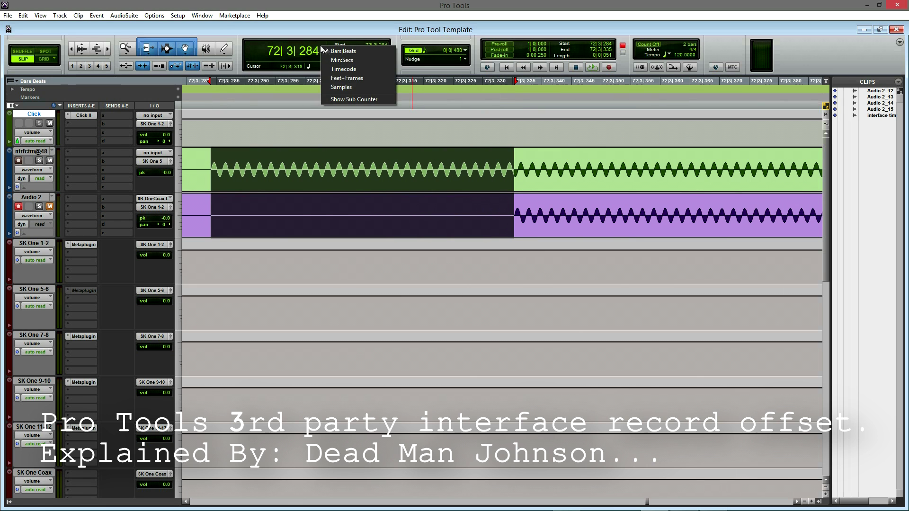
left_click(339, 88)
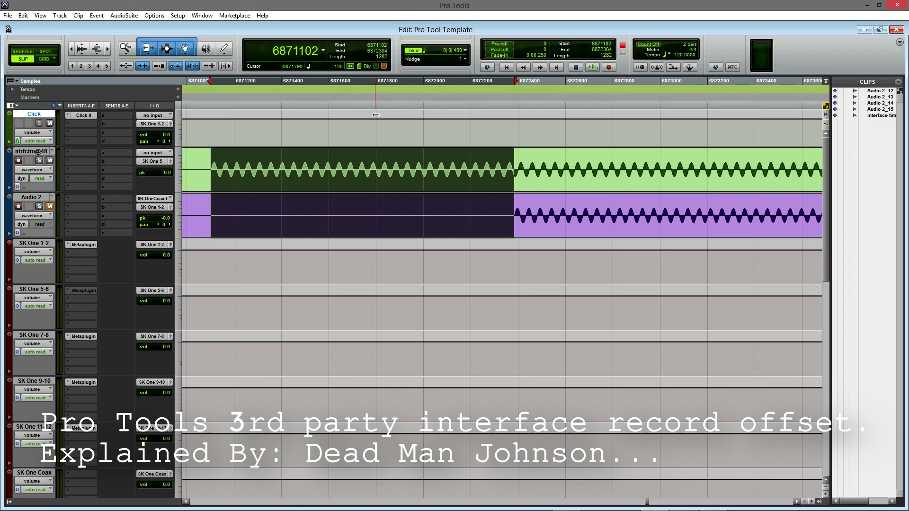
left_click(321, 50)
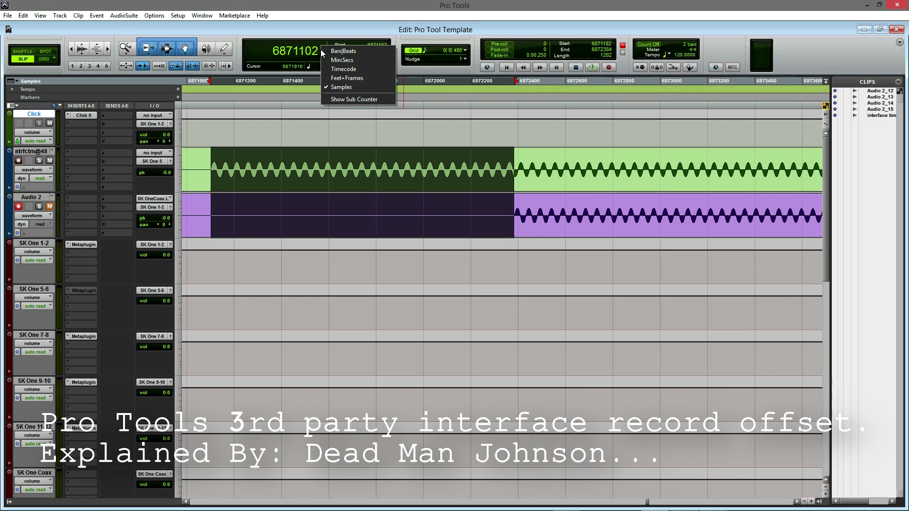
left_click(345, 61)
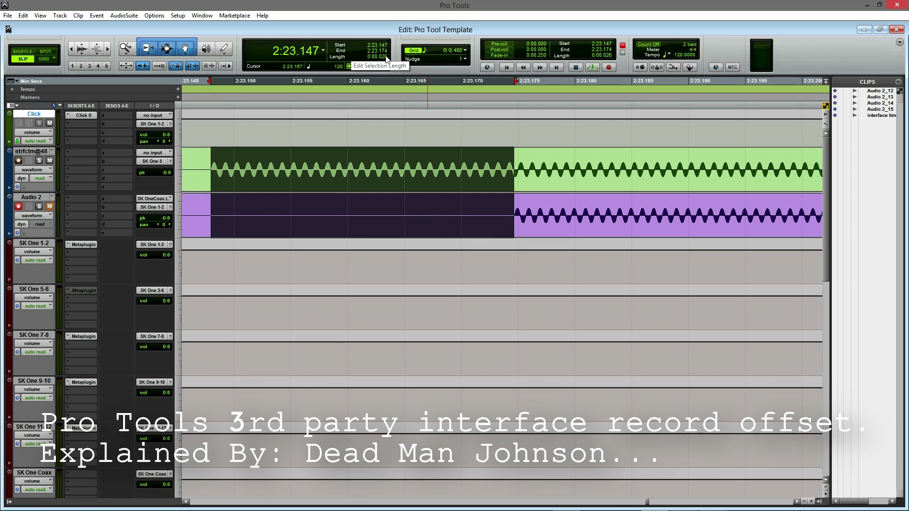
Make the inactive Metaplugin insert on the SK One 5-6 track active and leave its plug-in window open
key("ctrl+bracketleft")
key("ctrl+bracketleft")
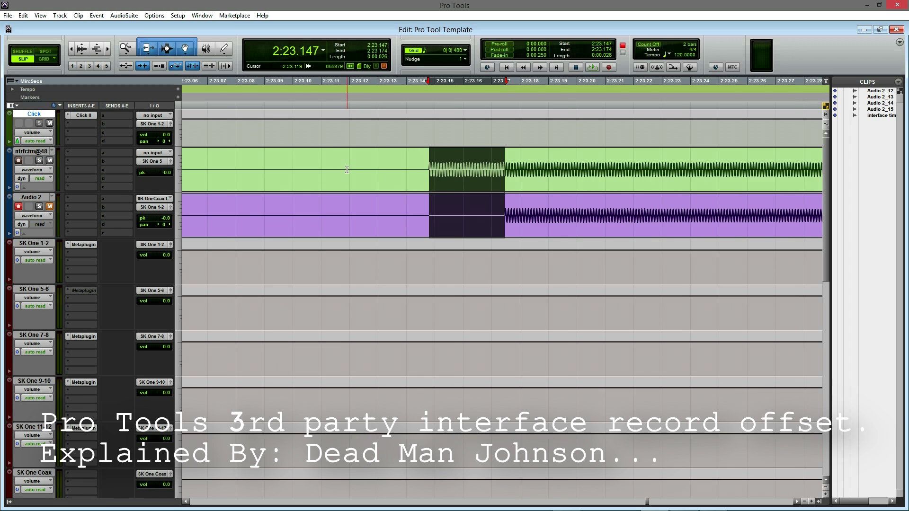
key("ctrl+bracketleft")
key("ctrl+bracketleft")
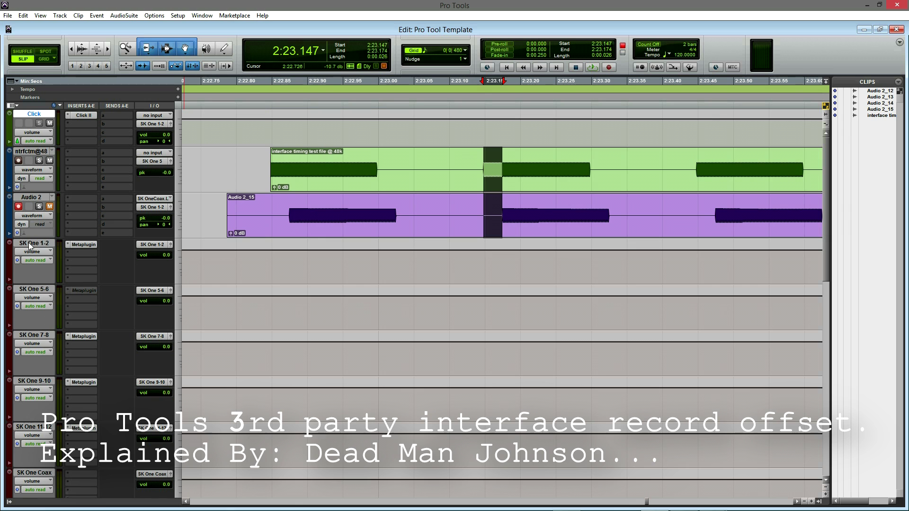
scroll(30, 243, "down", 10)
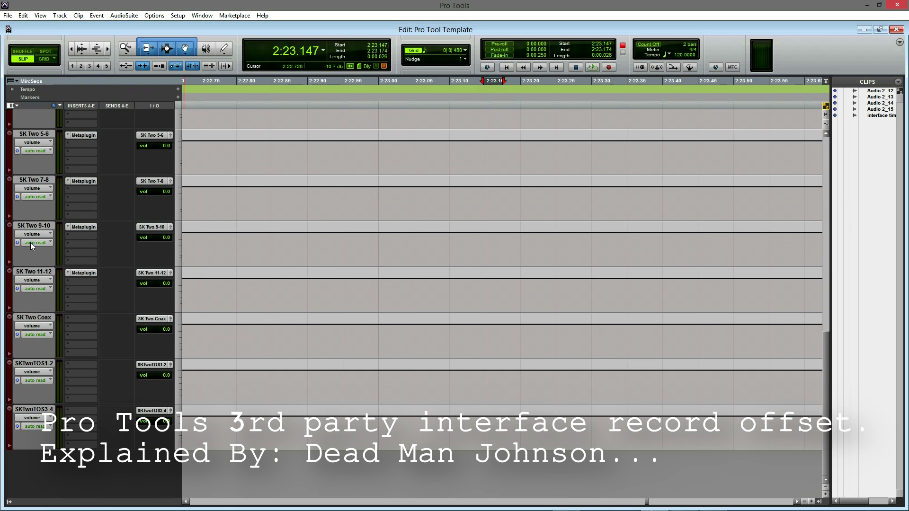
scroll(12, 347, "up", 10)
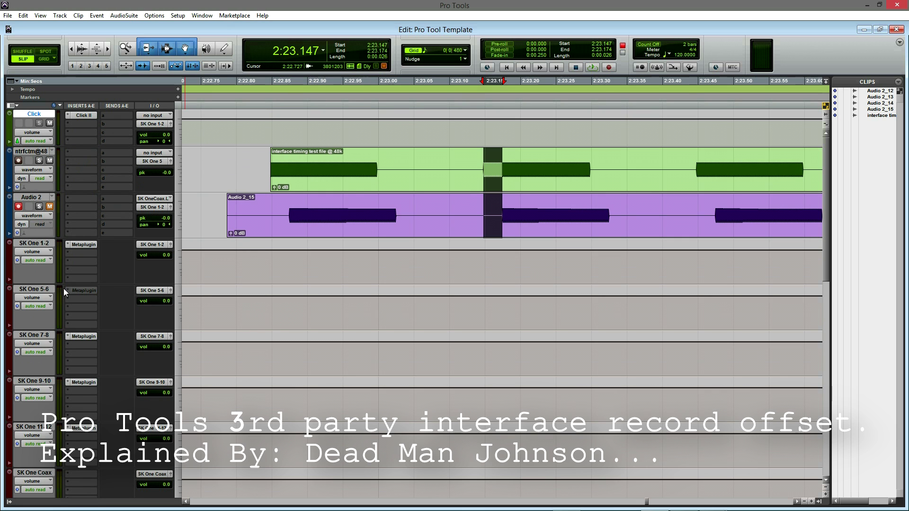
left_click(80, 289)
right_click(80, 290)
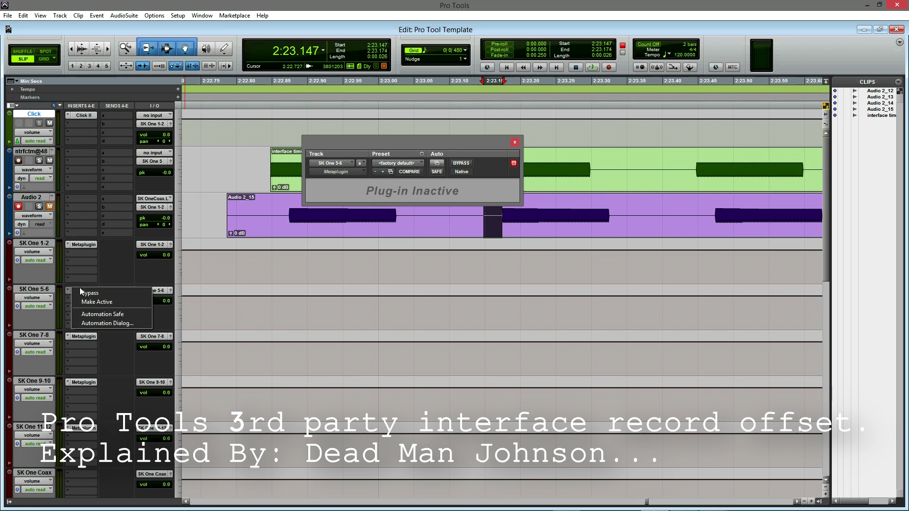
left_click(100, 302)
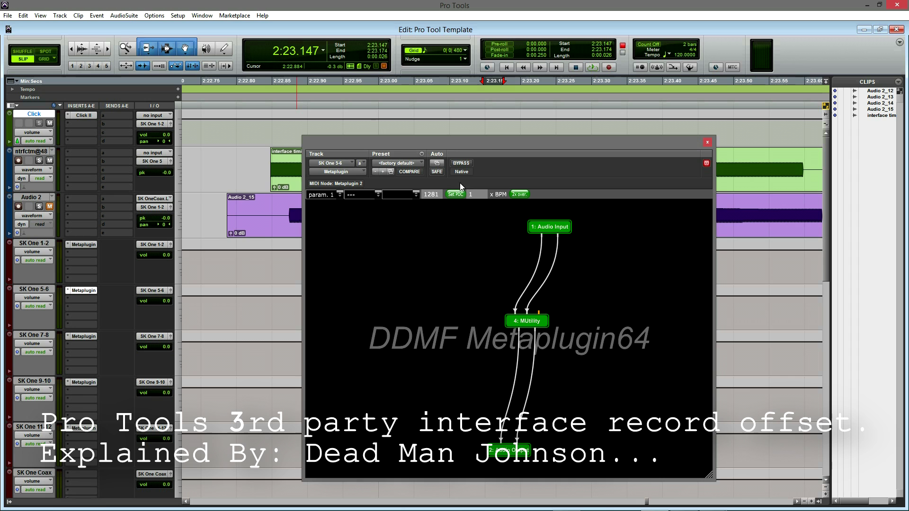
left_click_drag(494, 143, 465, 112)
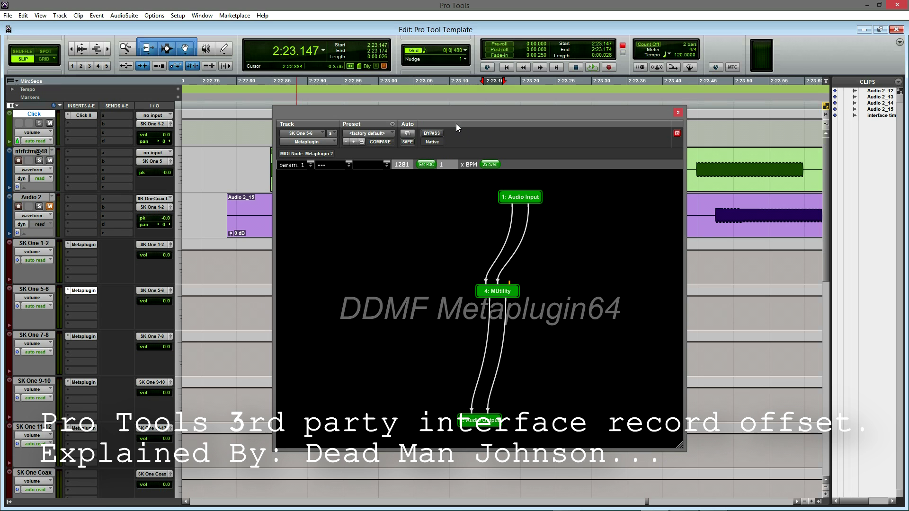
With the Mix window's track delays shown, set the Metaplugin's PDC at 1281 samples, shift its Audio Input node, and close the plug-in window
key("ctrl+equal")
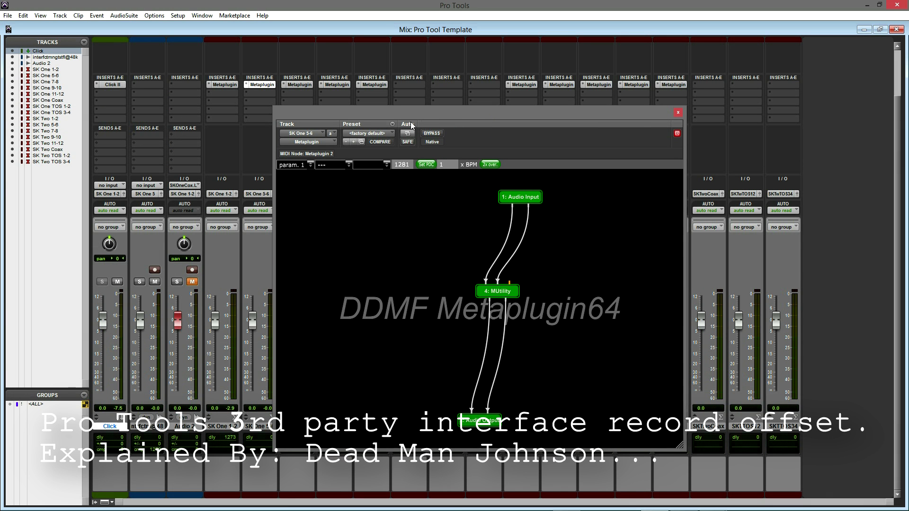
left_click_drag(400, 117, 518, 90)
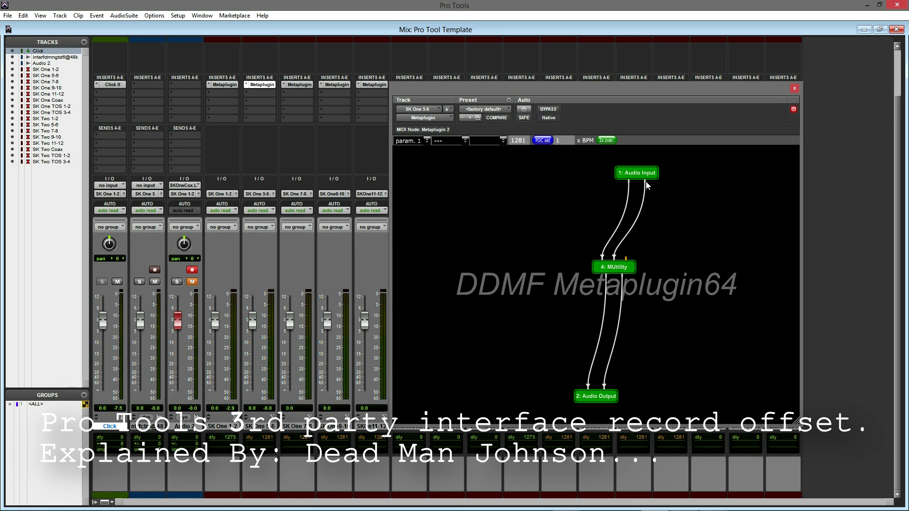
left_click_drag(635, 172, 615, 173)
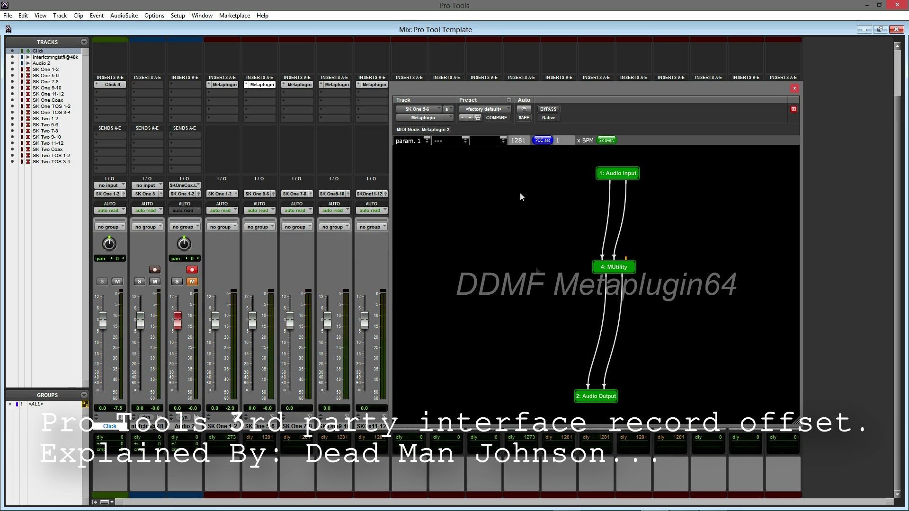
left_click(896, 30)
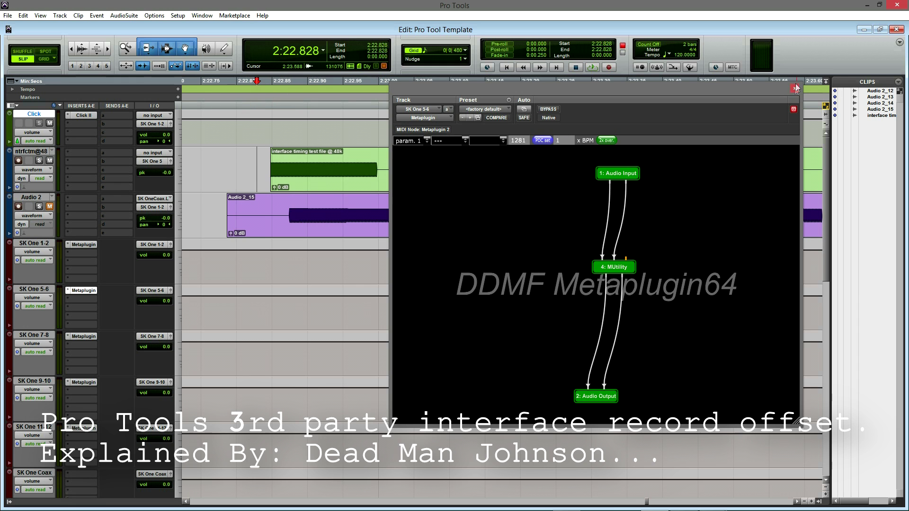
left_click(795, 91)
Delete the Audio 2_15 clip and record a new Audio 2 take starting at 2:22.807, just before the timing test clip
left_click(378, 230)
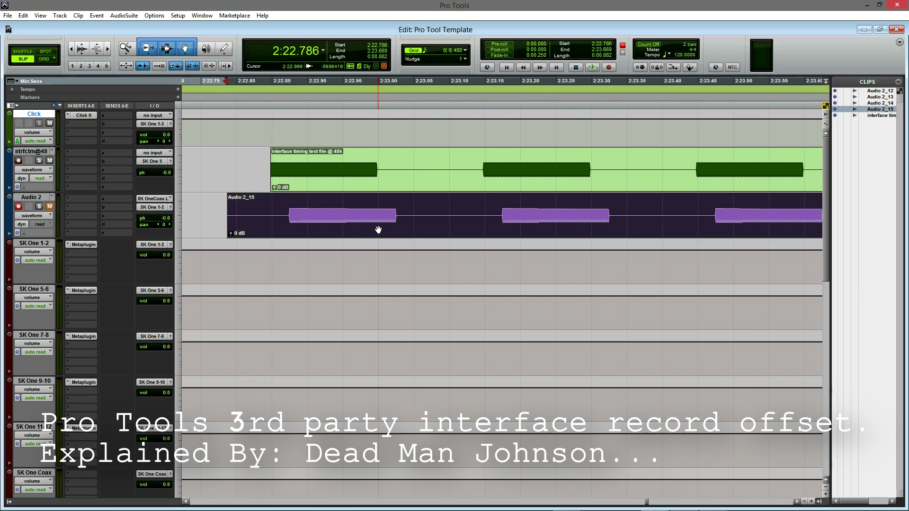
key("Delete")
left_click(242, 205)
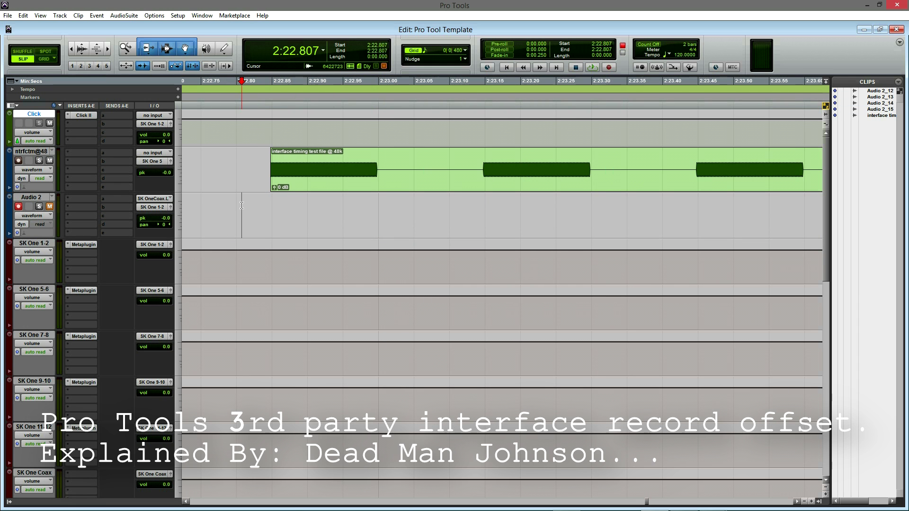
key("ctrl+space")
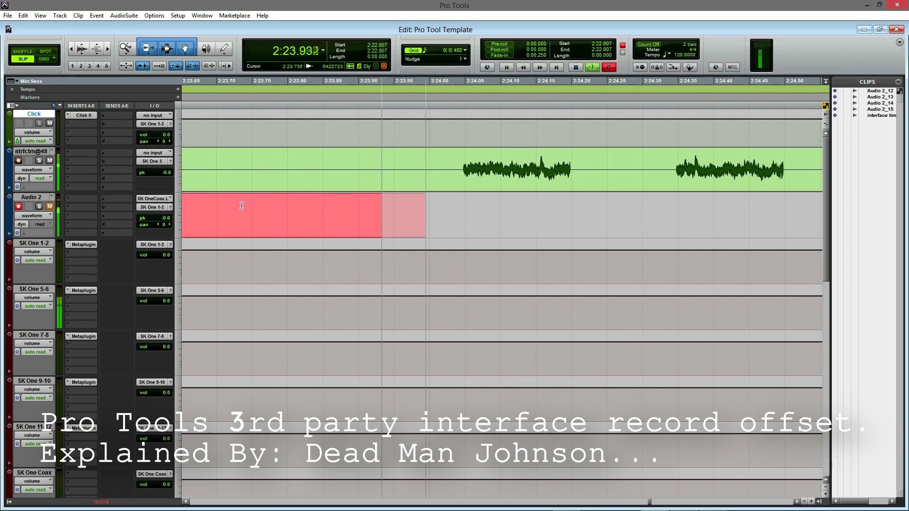
key("space")
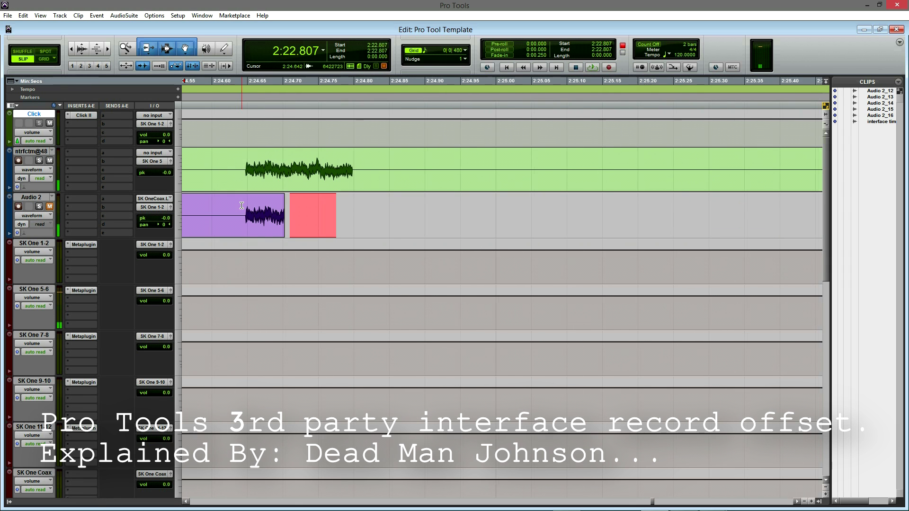
Examine the third tone's onset up close to compare the timing test clip with the new Audio 2 take
key("ctrl+bracketleft")
key("ctrl+bracketleft")
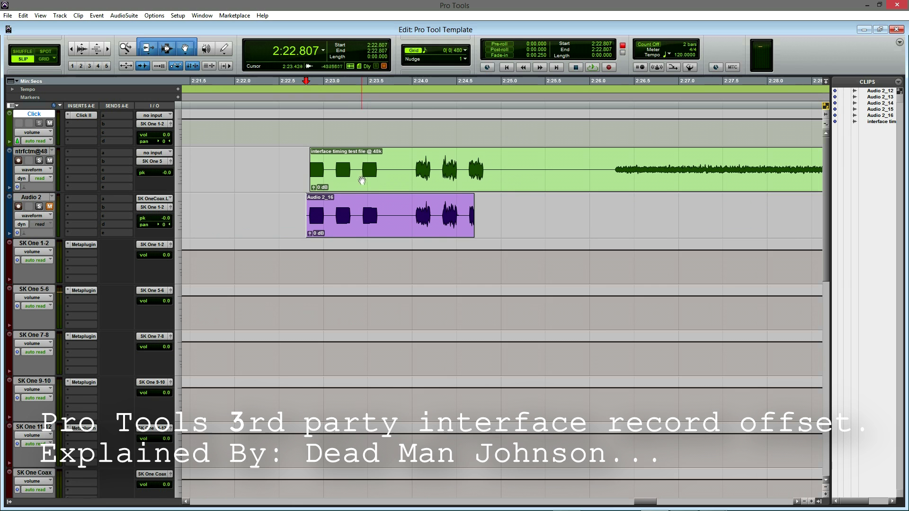
left_click(366, 166)
key("ctrl+bracketright")
key("ctrl+bracketright")
key("ctrl+bracketright")
key("ctrl+bracketright")
key("ctrl+bracketright")
key("ctrl+bracketright")
key("ctrl+bracketright")
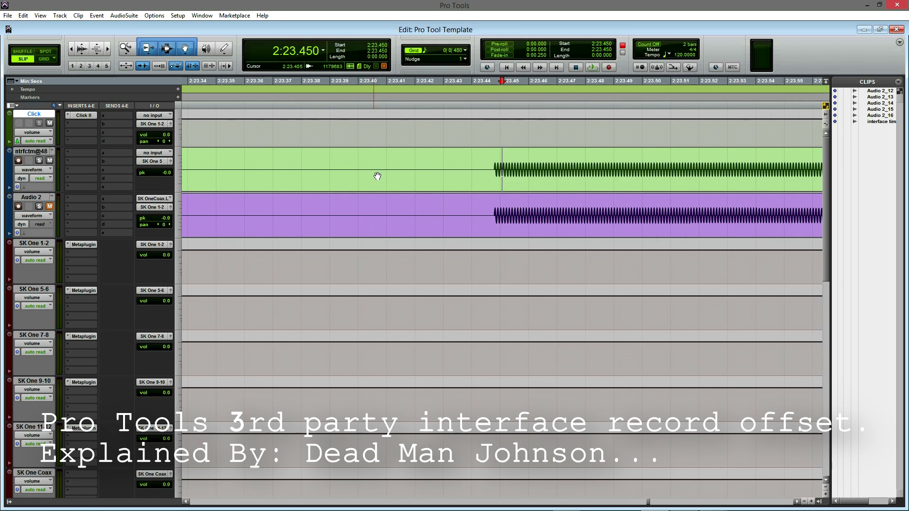
key("ctrl+bracketright")
Compare the first noise burst in both tracks at waveform detail around 2:24.157 to check its alignment
key("ctrl+bracketleft")
key("ctrl+bracketleft")
key("ctrl+bracketleft")
key("ctrl+bracketleft")
key("ctrl+bracketleft")
key("ctrl+bracketleft")
key("ctrl+bracketleft")
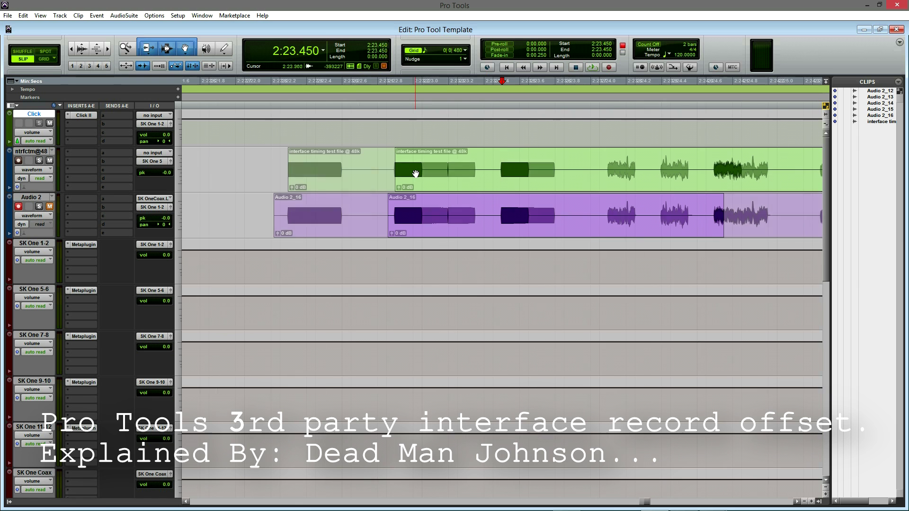
left_click(626, 162)
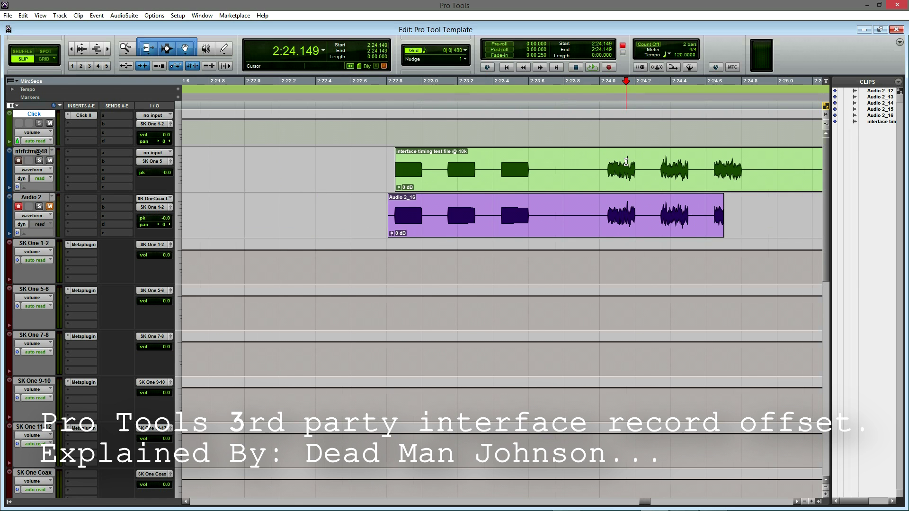
key("ctrl+bracketright")
key("ctrl+bracketright")
key("ctrl+bracketright")
key("ctrl+bracketright")
key("ctrl+bracketright")
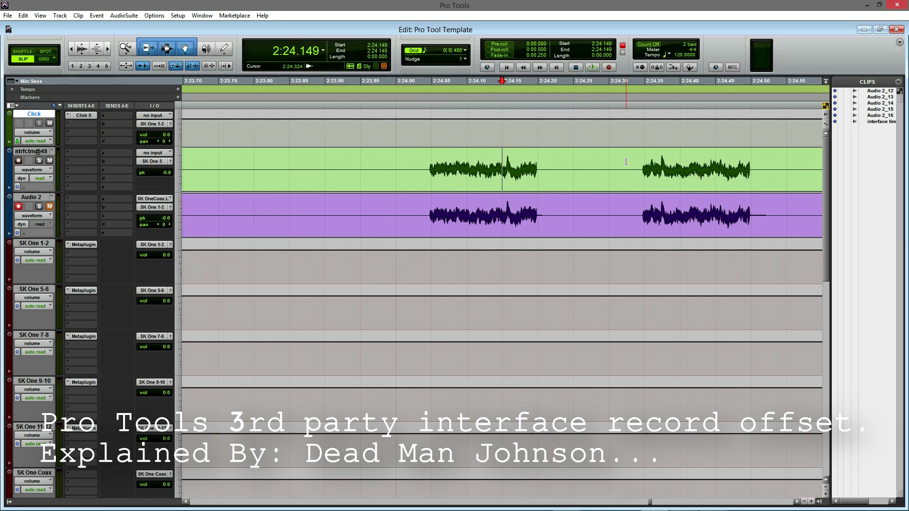
key("ctrl+bracketright")
left_click(592, 157)
key("ctrl+bracketright")
key("ctrl+bracketright")
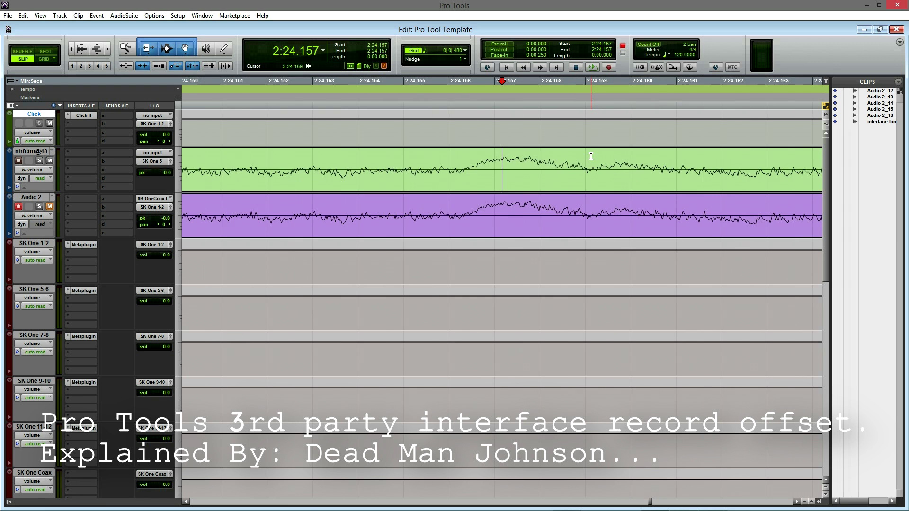
Recheck the noise burst's peak at 2:24.158 in both tracks at increasing magnification
key("ctrl+bracketleft")
key("ctrl+bracketleft")
key("ctrl+bracketleft")
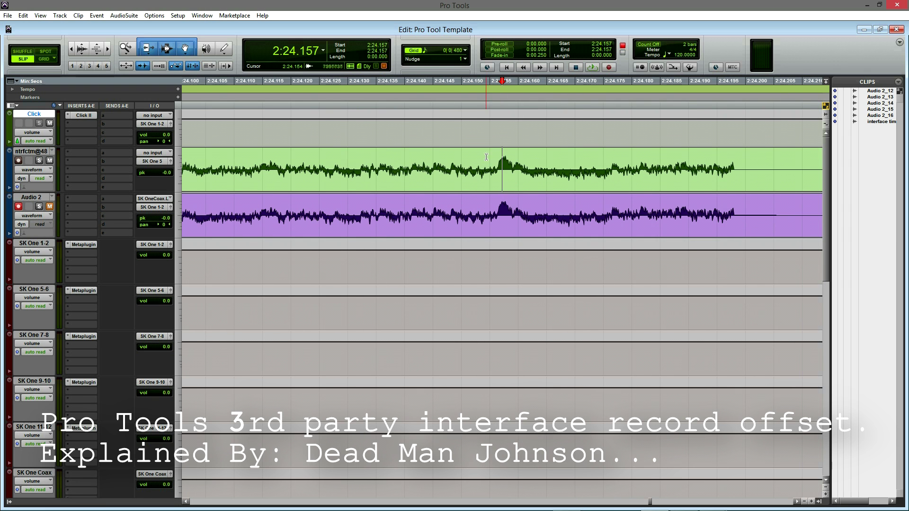
left_click(506, 157)
key("ctrl+bracketright")
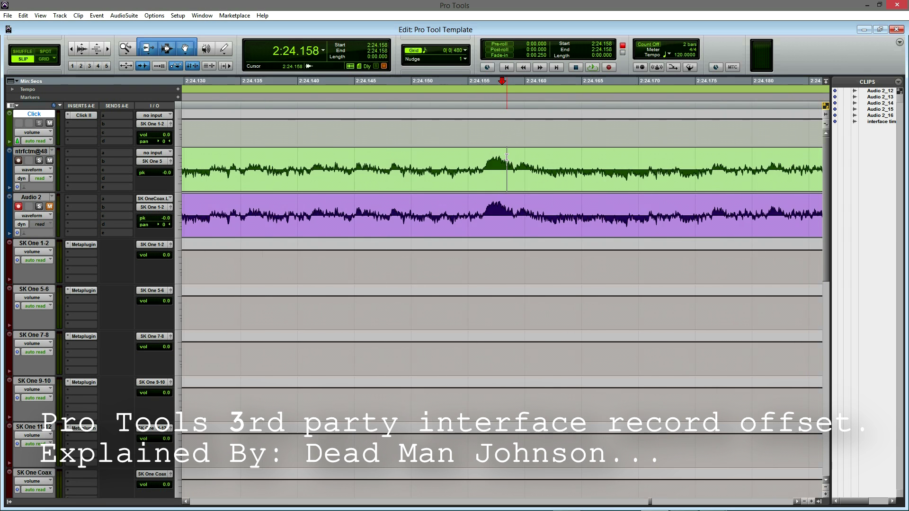
key("ctrl+bracketright")
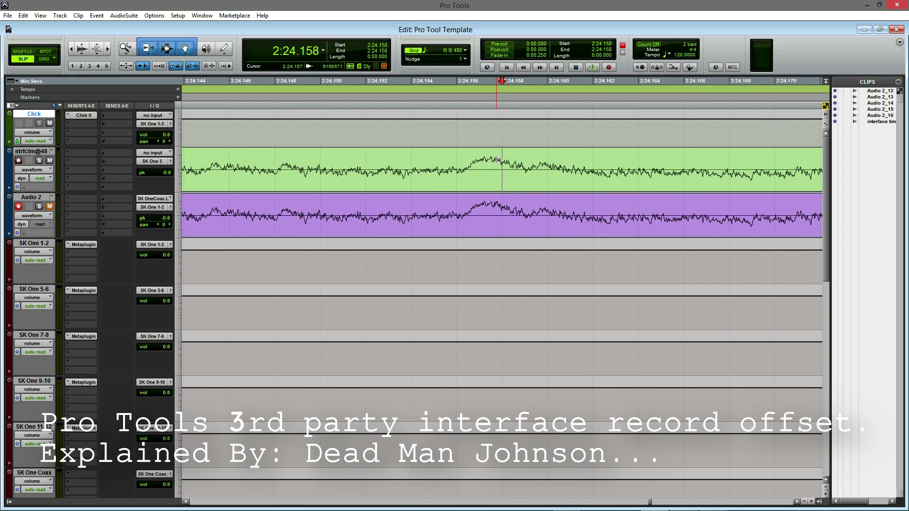
key("ctrl+bracketright")
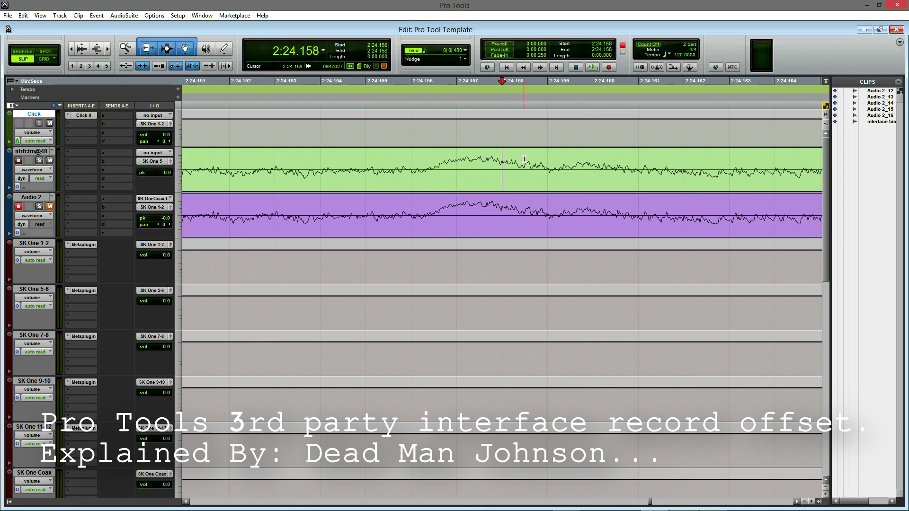
Compare the noise burst in the timing test clip and the Audio 2 take around 2:24.158 at near-sample magnification
key("ctrl+bracketright")
key("ctrl+bracketright")
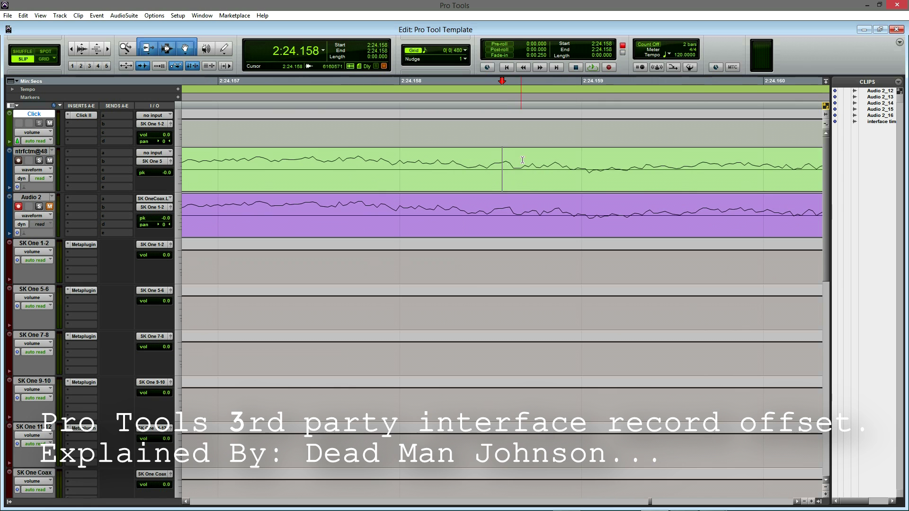
left_click(437, 163)
key("ctrl+bracketright")
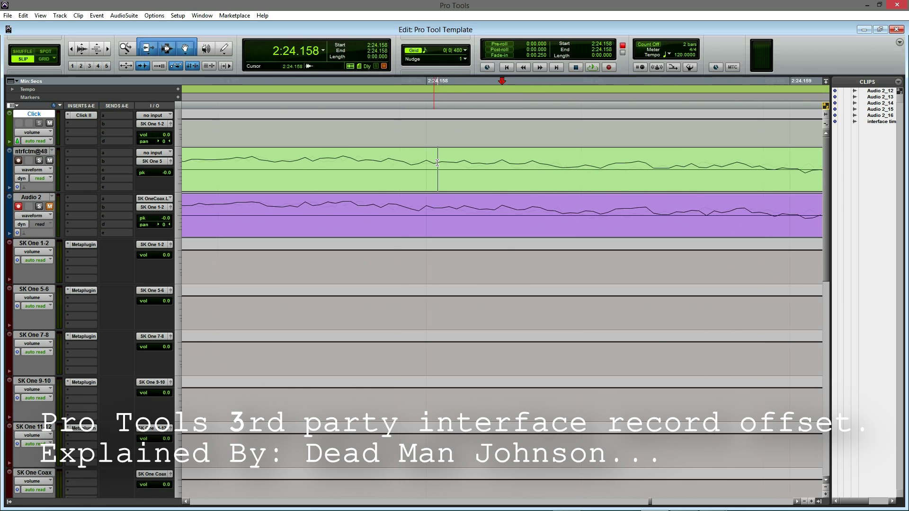
Open the Metaplugin insert on the SK One 5-6 track and place its window clear of the track controls
key("ctrl+bracketleft")
key("ctrl+bracketleft")
key("ctrl+bracketleft")
key("ctrl+bracketleft")
key("ctrl+bracketleft")
key("ctrl+bracketleft")
key("ctrl+bracketleft")
key("ctrl+bracketleft")
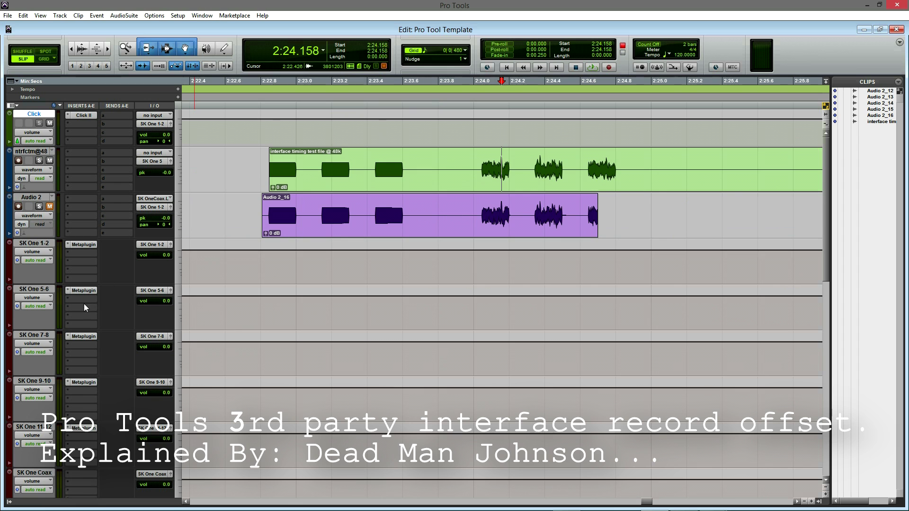
left_click(85, 291)
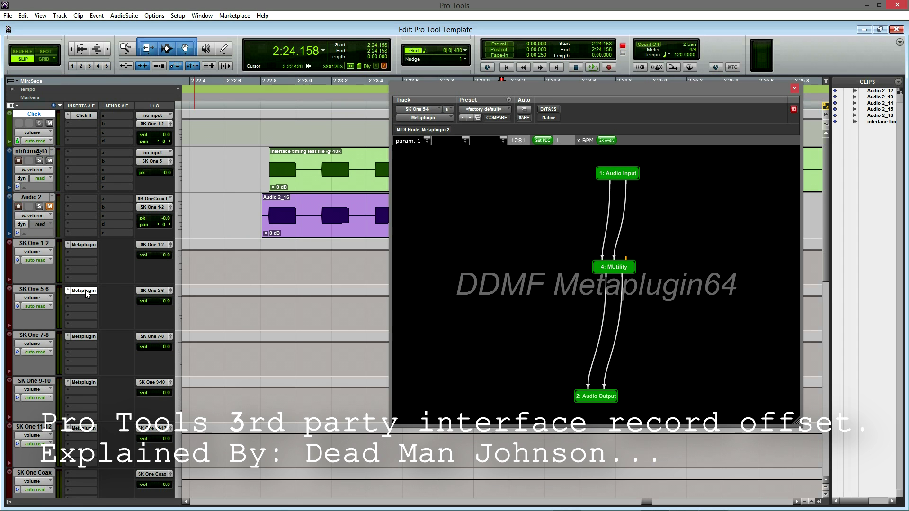
left_click_drag(604, 87, 561, 144)
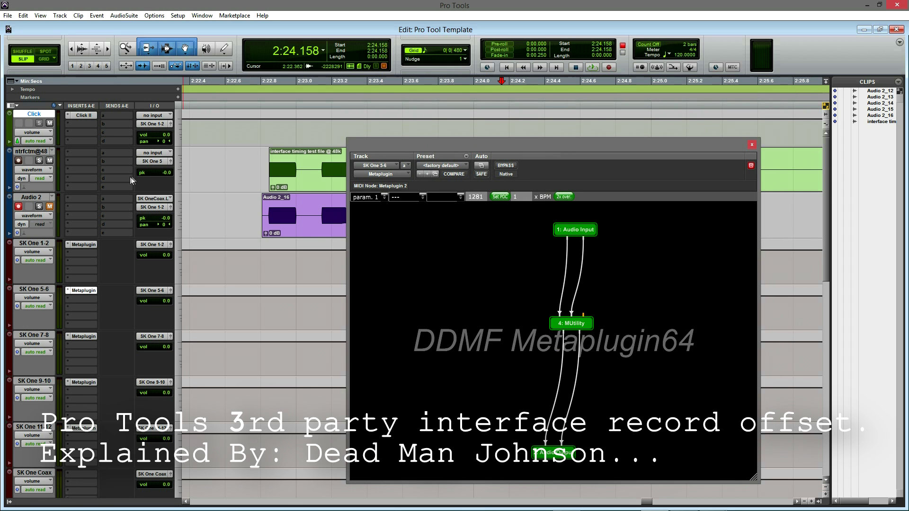
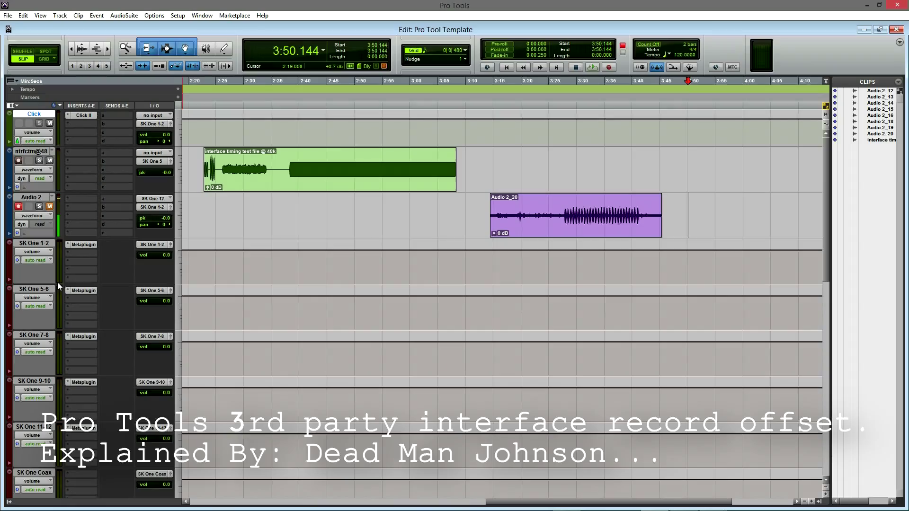
Make the Metaplugin insert on SK One 1-2 inactive and record a new Audio 2 take starting at 3:47.754
right_click(85, 245)
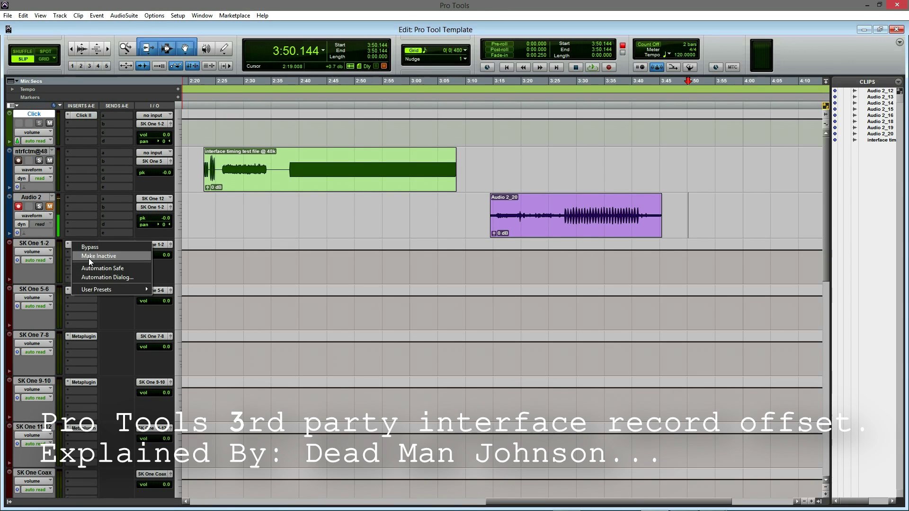
left_click(89, 258)
left_click(675, 211)
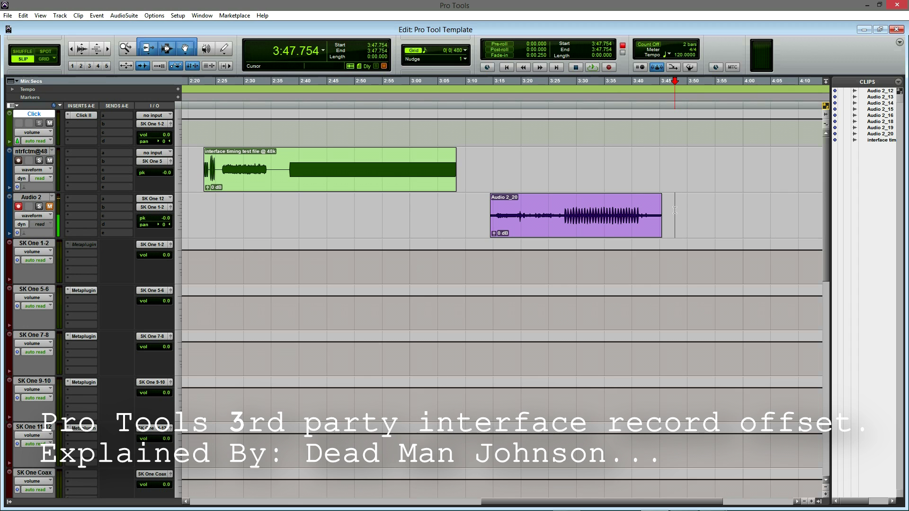
key("ctrl+space")
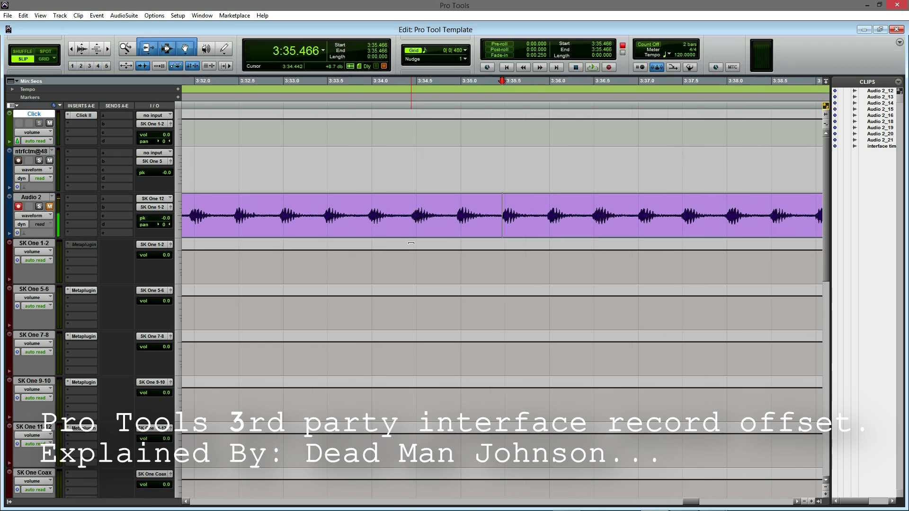
Compare the pulses in both Audio 2 takes with the grid lines, selecting the gap before the pulse near 4:10.506
key("ctrl+bracketright")
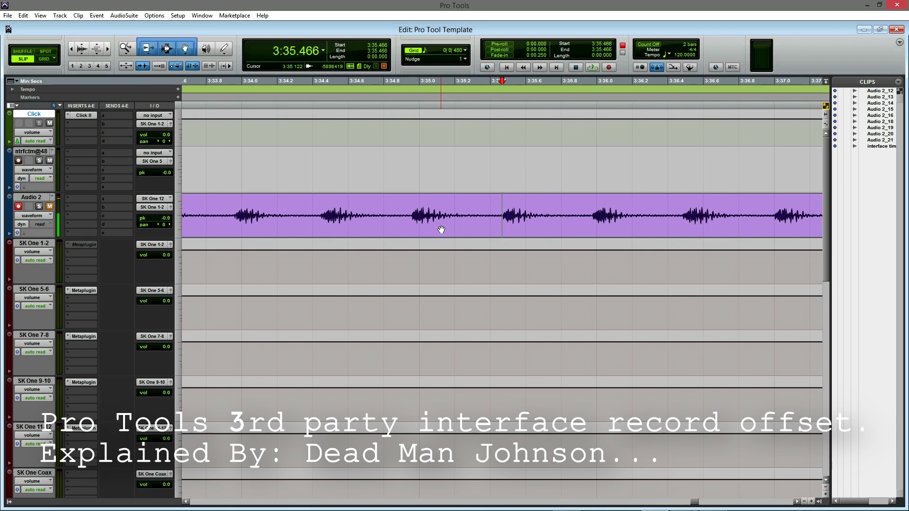
left_click(789, 503)
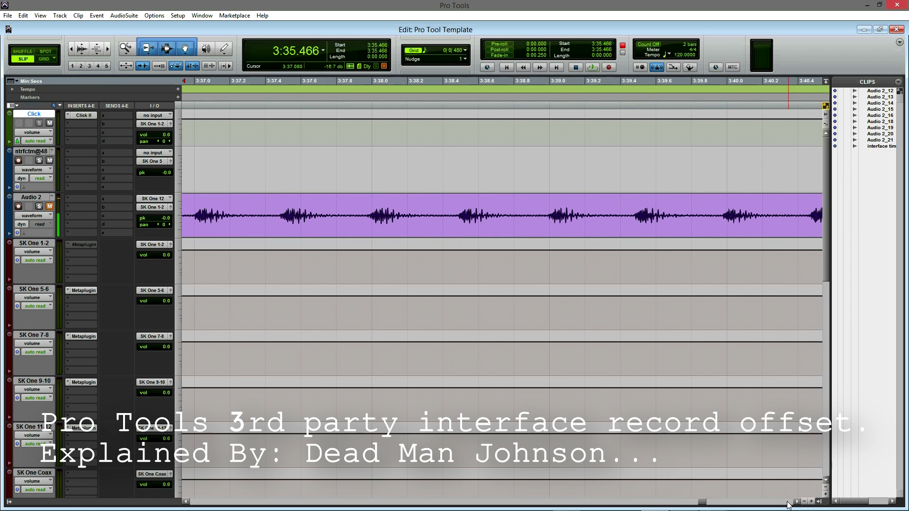
key("ctrl+bracketleft")
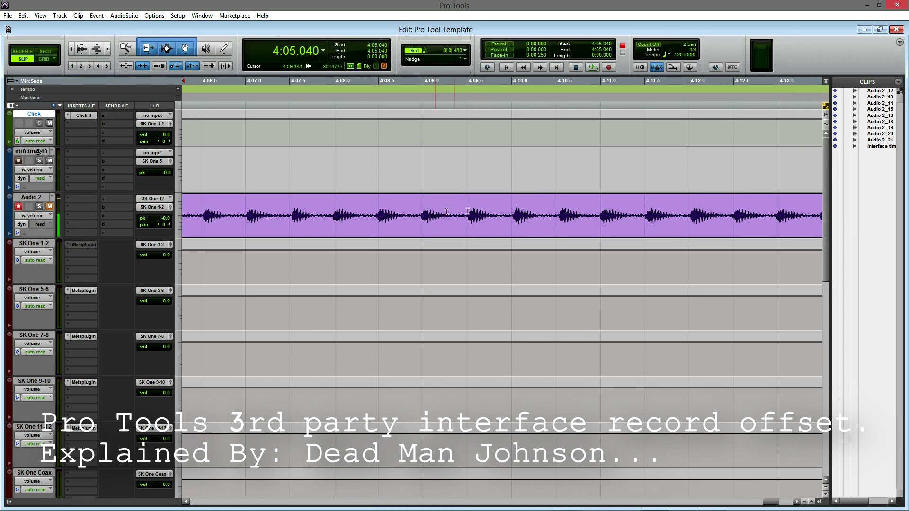
left_click_drag(517, 210, 561, 213)
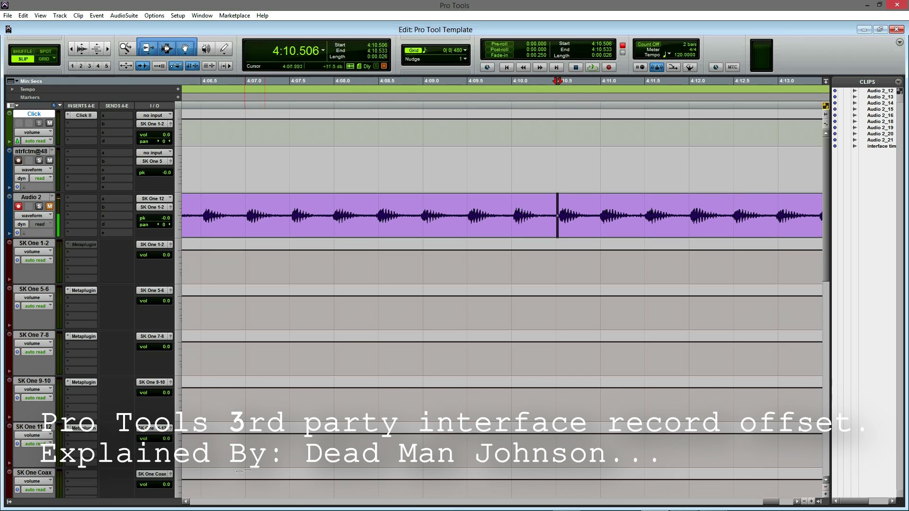
scroll(212, 506, "left", 10)
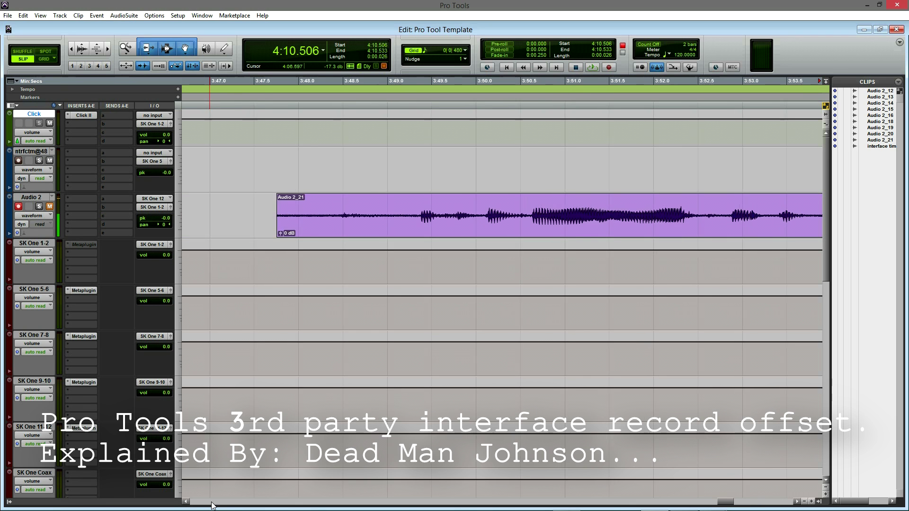